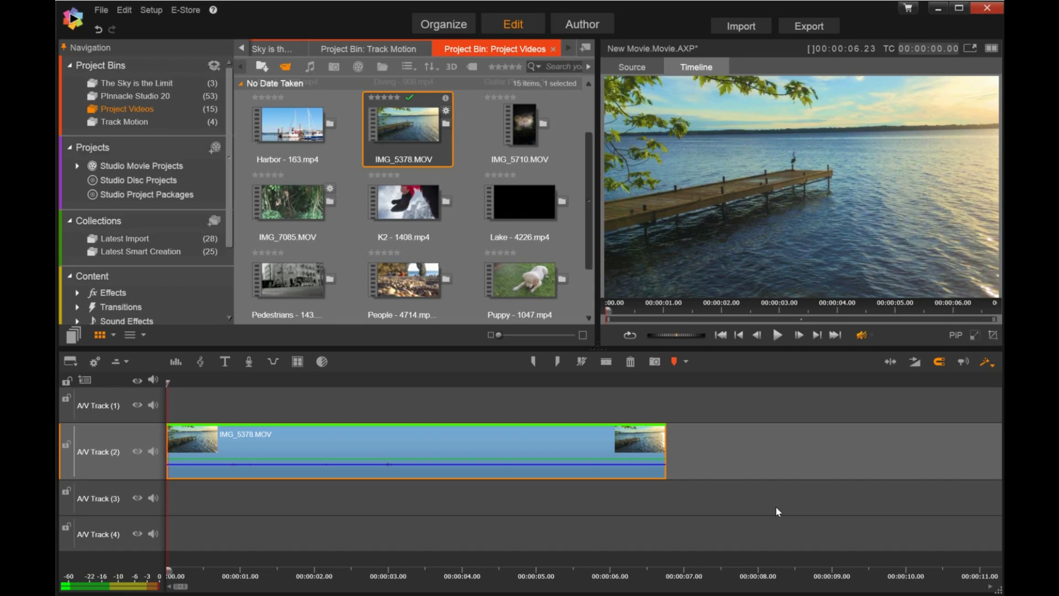
Preview the lake-pier clip, then open its Pan and Zoom editor with the Slow Zoom In preset.
{"action": "left_click", "coordinate": [779, 335]}
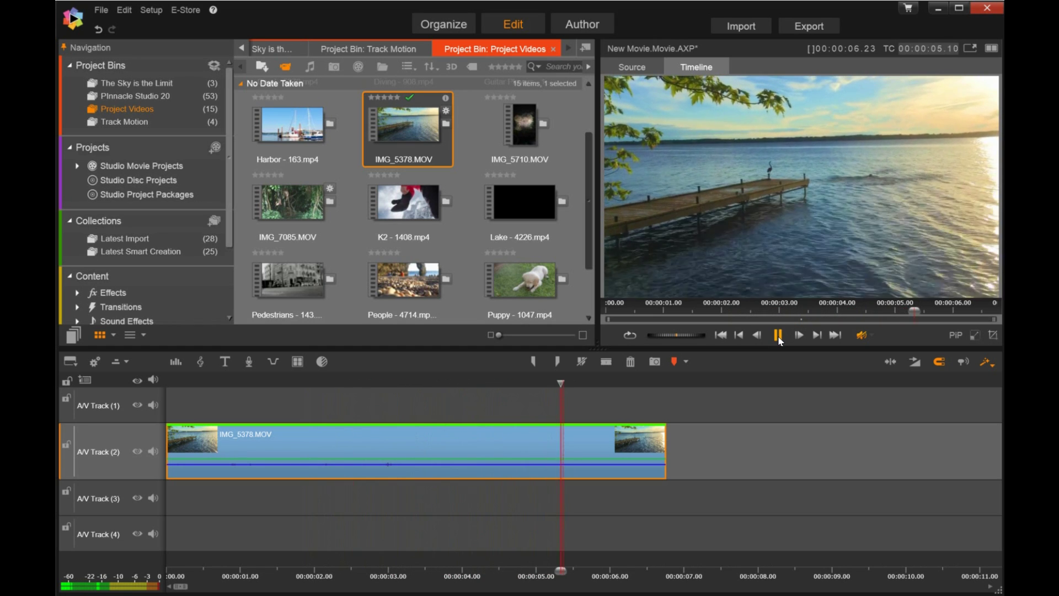
{"action": "left_click", "coordinate": [777, 336]}
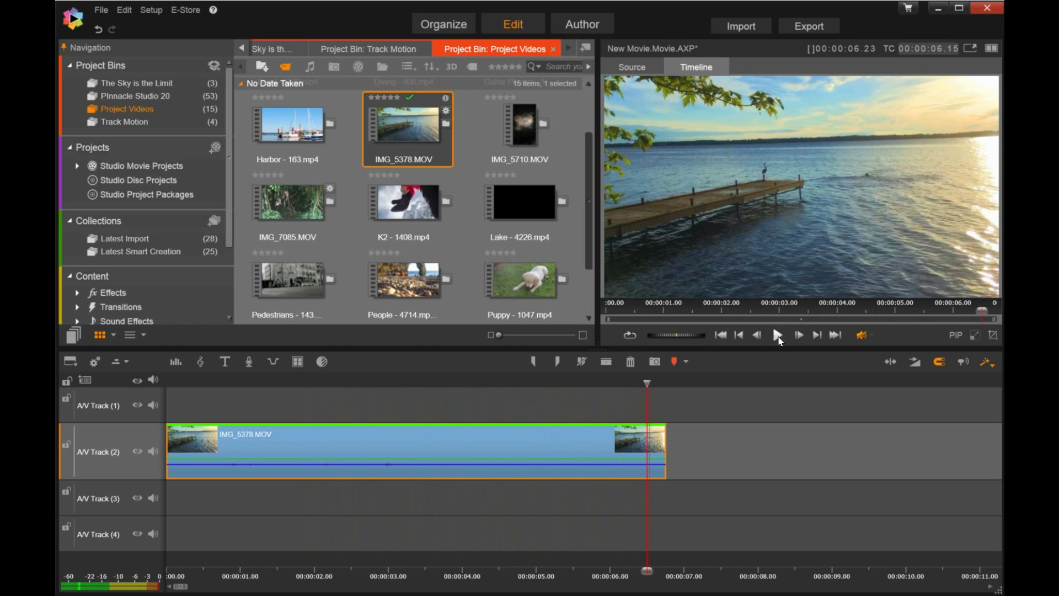
{"action": "right_click", "coordinate": [521, 444]}
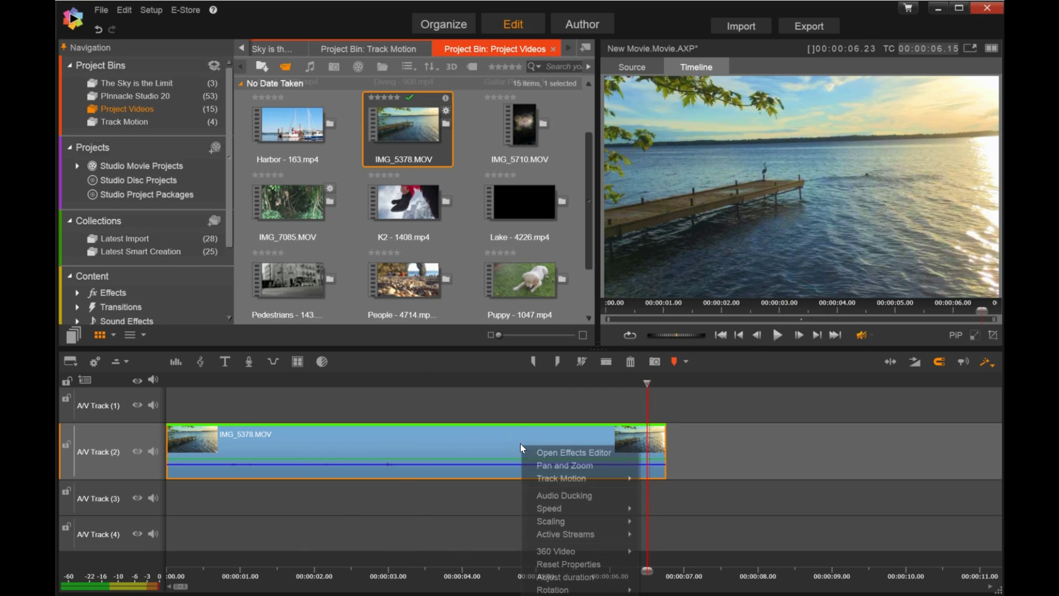
{"action": "left_click", "coordinate": [553, 465]}
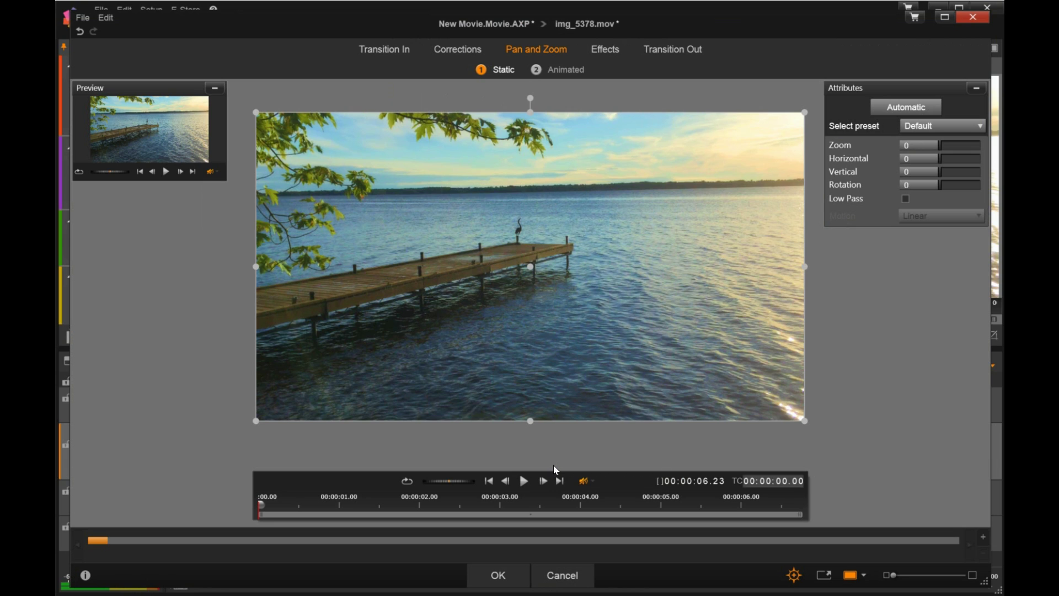
{"action": "left_click", "coordinate": [942, 128]}
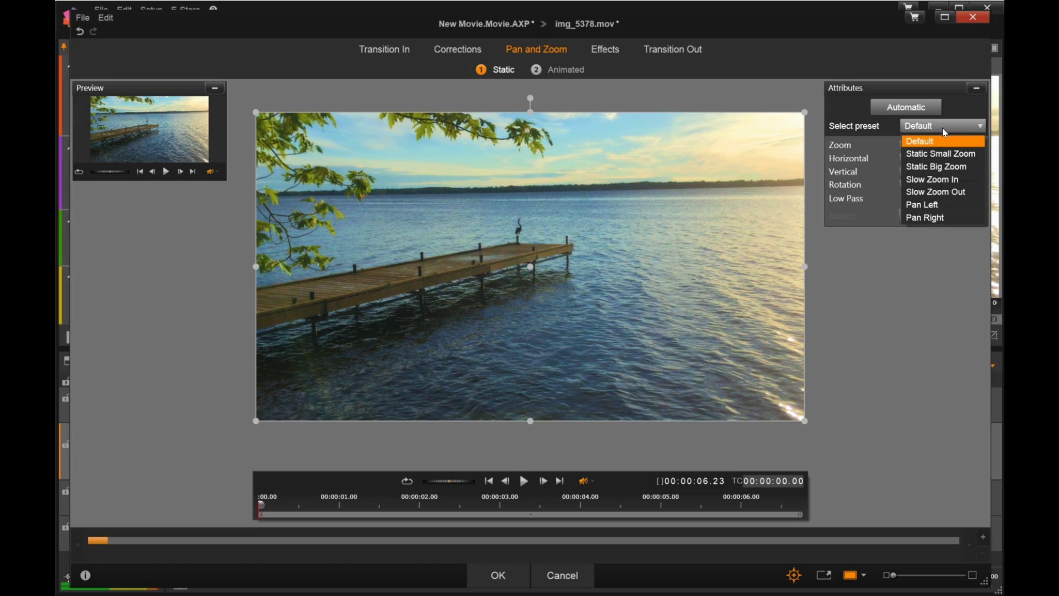
{"action": "left_click", "coordinate": [961, 184]}
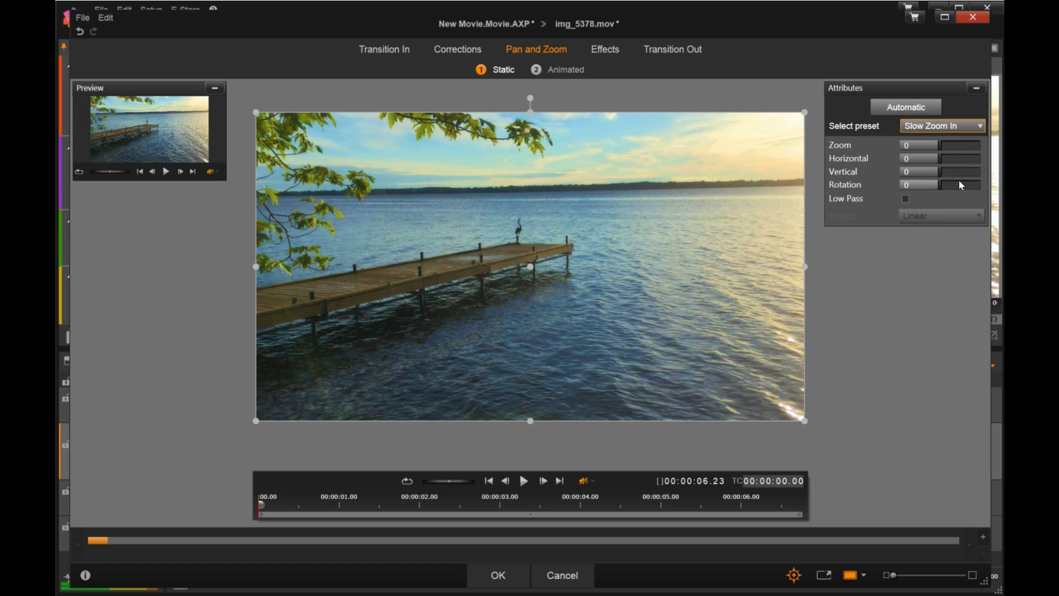
Switch to Animated pan and zoom and shift the green start frame right, shrinking it slightly.
{"action": "left_click", "coordinate": [937, 106]}
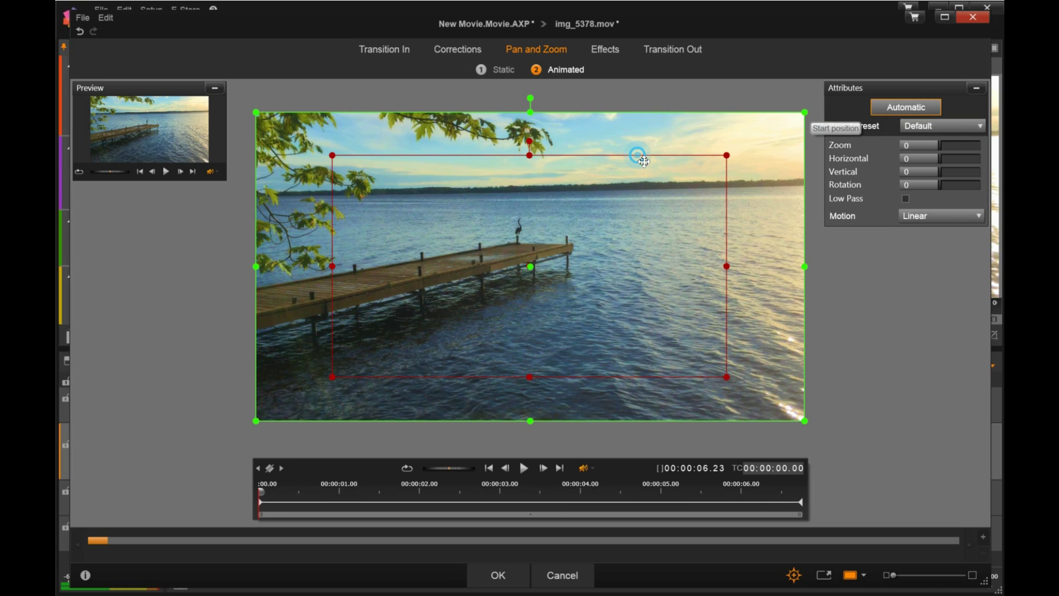
{"action": "left_click_drag", "start_coordinate": [644, 160], "coordinate": [651, 161]}
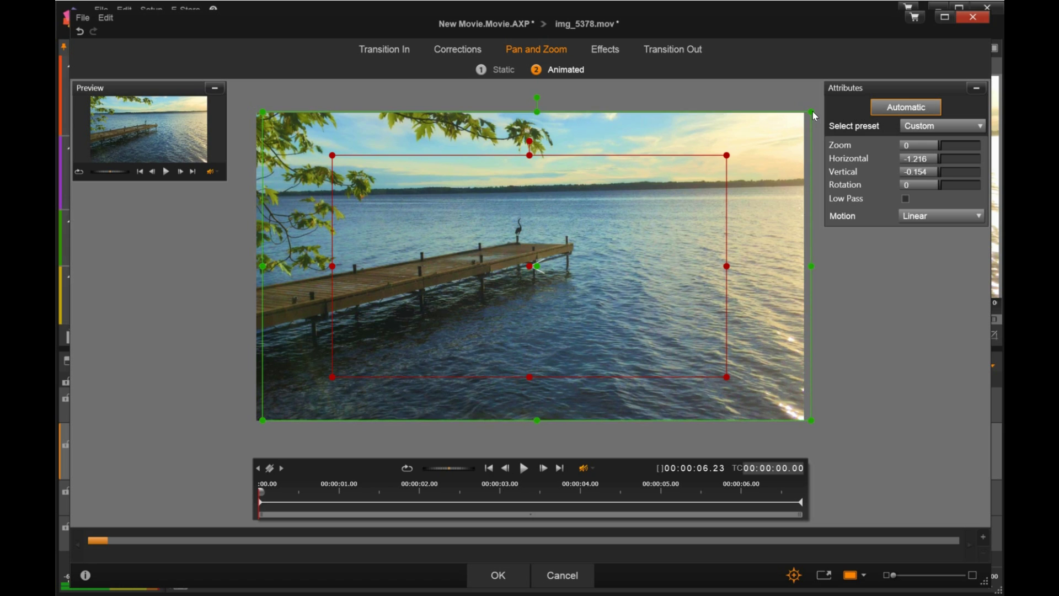
{"action": "left_click_drag", "start_coordinate": [812, 112], "coordinate": [766, 137]}
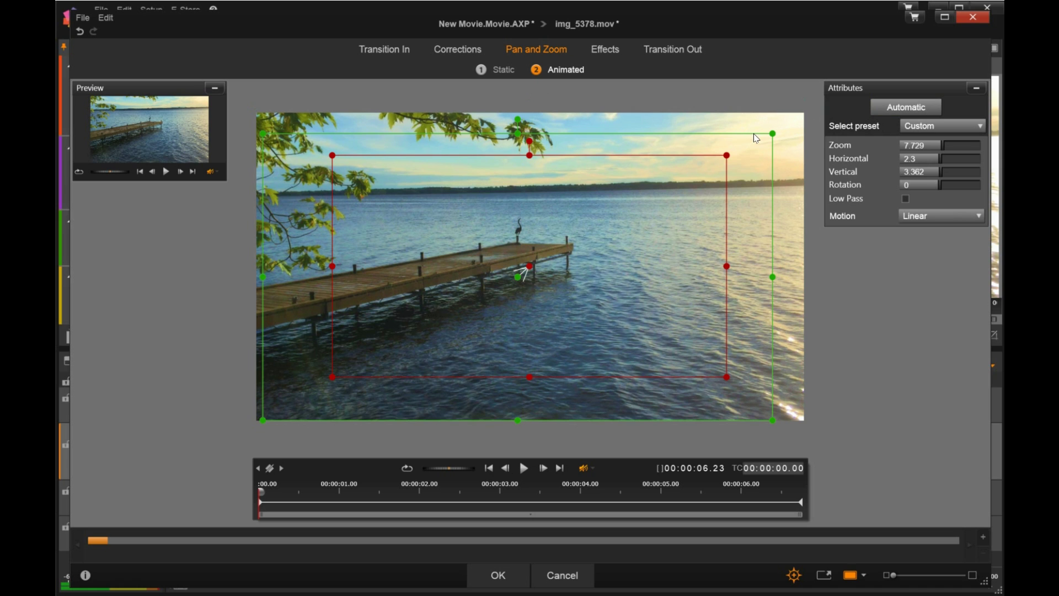
Move the red end frame up-right and tighten it to about 53 zoom over the lake.
{"action": "left_click_drag", "start_coordinate": [538, 273], "coordinate": [598, 239]}
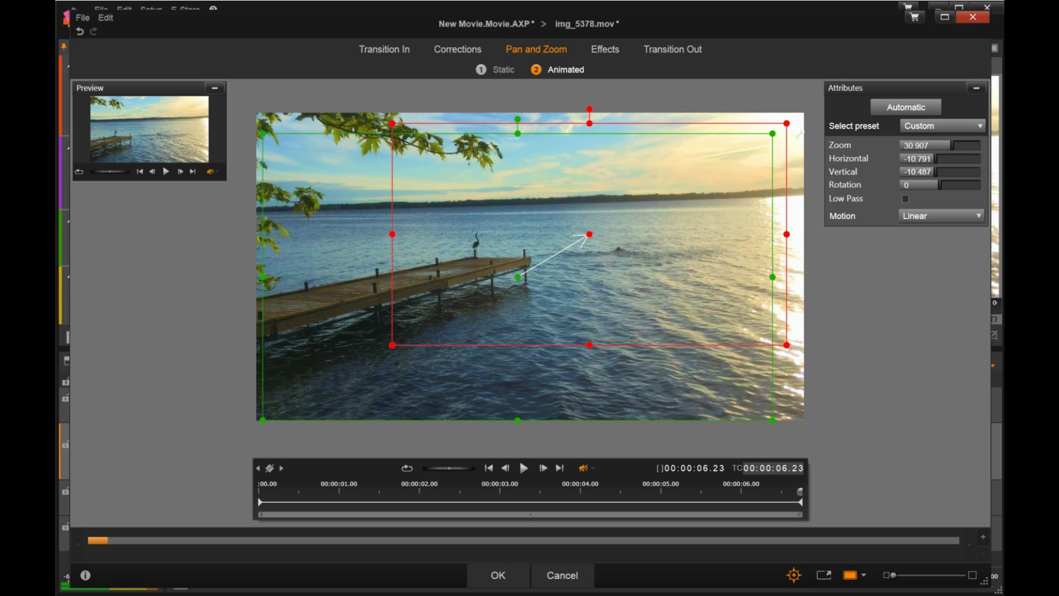
{"action": "left_click_drag", "start_coordinate": [799, 132], "coordinate": [654, 190]}
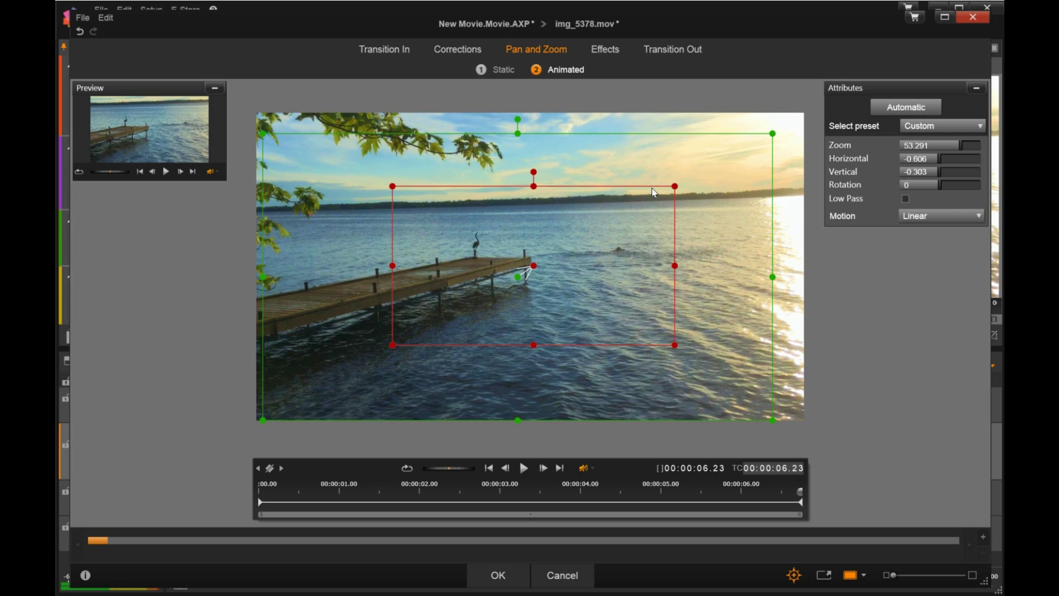
{"action": "left_click_drag", "start_coordinate": [534, 268], "coordinate": [593, 232]}
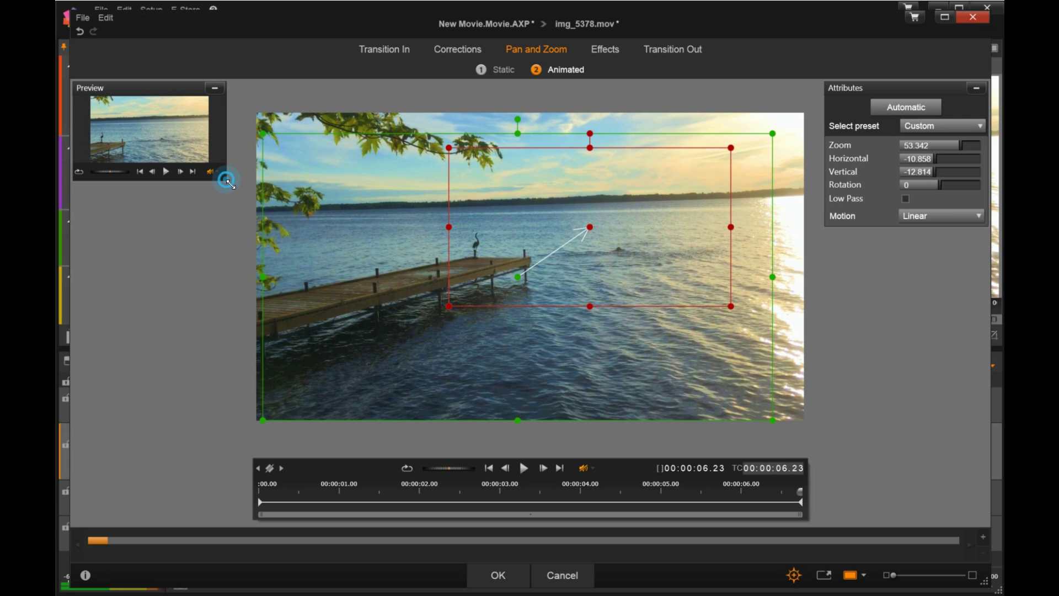
Enlarge the Preview panel and play the custom zoom from the wide pier shot to the water.
{"action": "left_click_drag", "start_coordinate": [227, 180], "coordinate": [285, 246]}
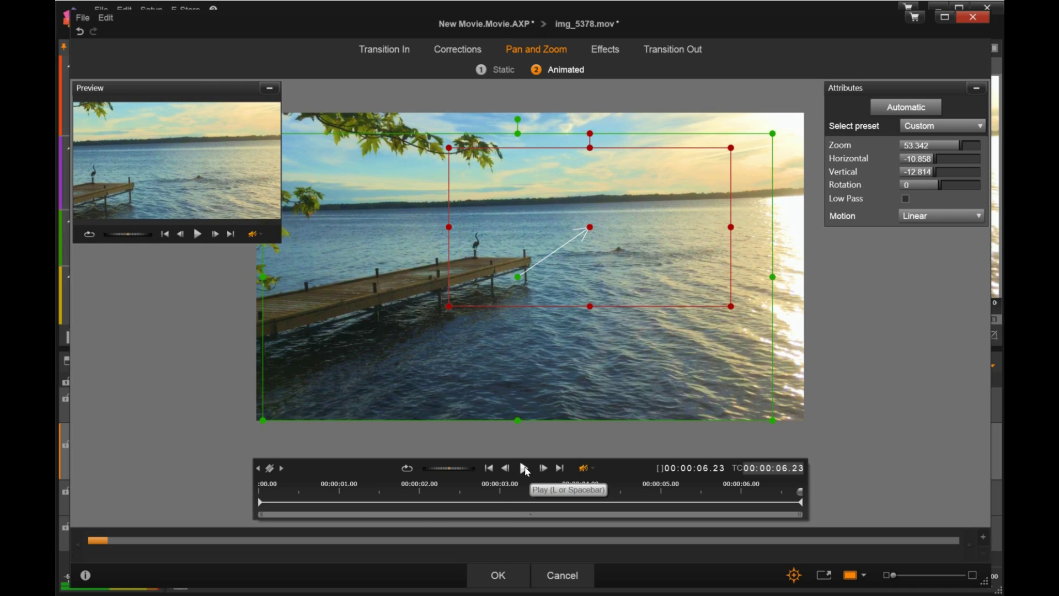
{"action": "left_click", "coordinate": [524, 469]}
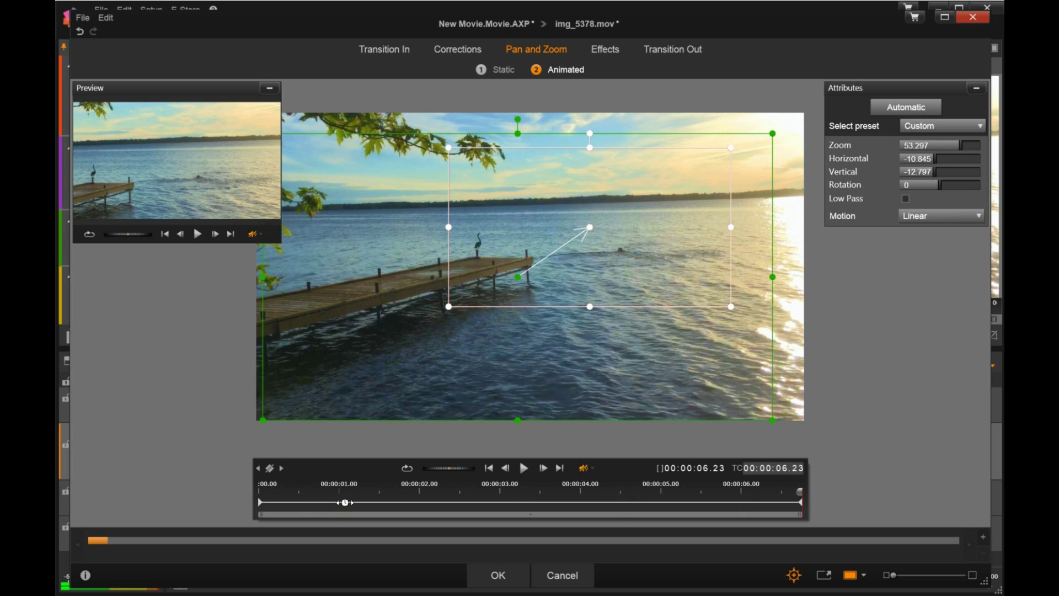
{"action": "left_click", "coordinate": [497, 577]}
{"action": "left_click", "coordinate": [778, 336]}
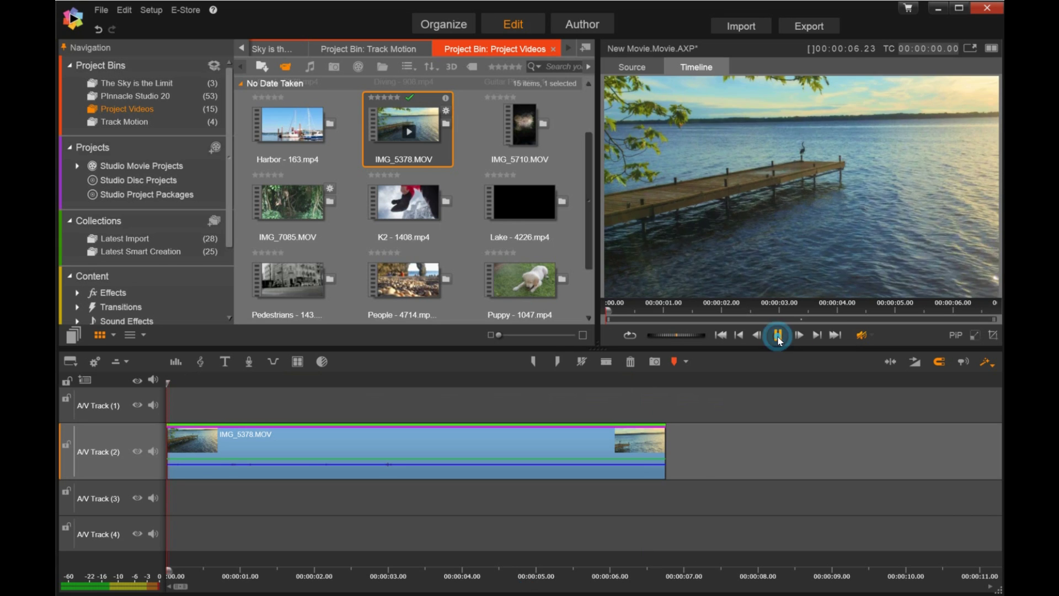